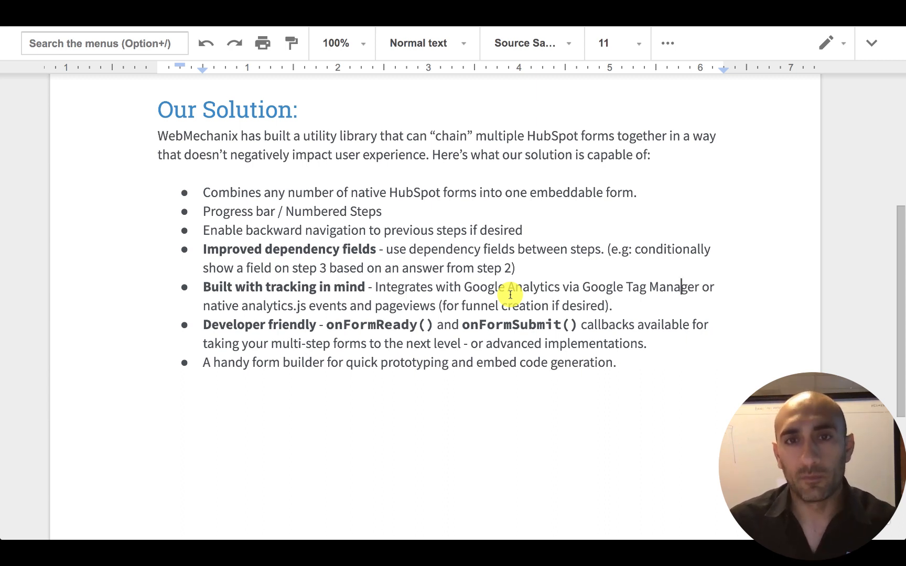
# Switch to the form chainer tab and connect it to the WebMechanix HubSpot portal.
pyautogui.hotkey('ctrl', 'Tab')
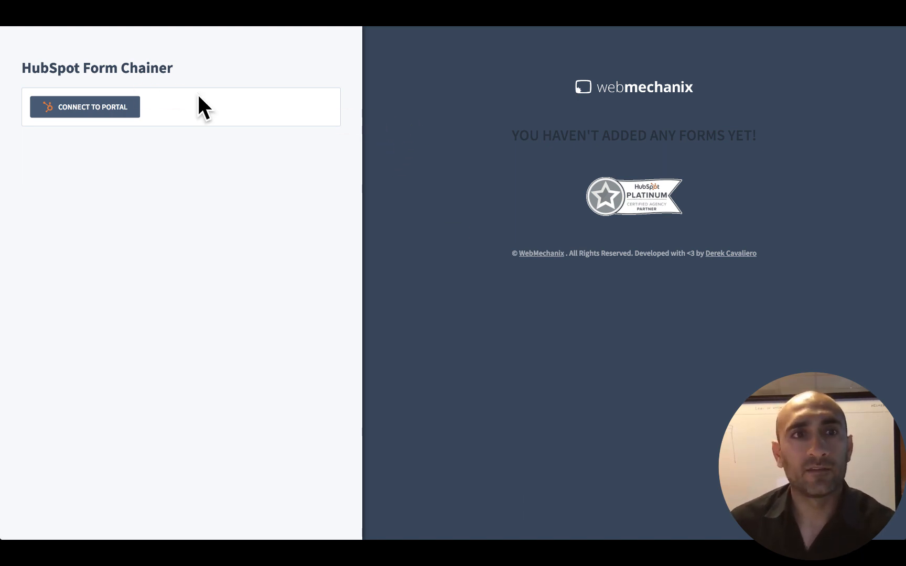
pyautogui.click(111, 109)
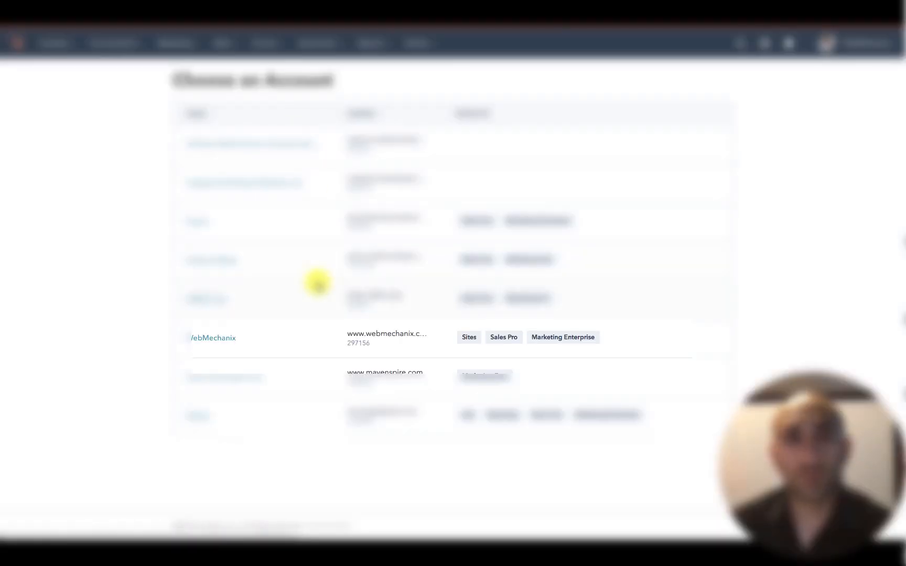
pyautogui.click(224, 340)
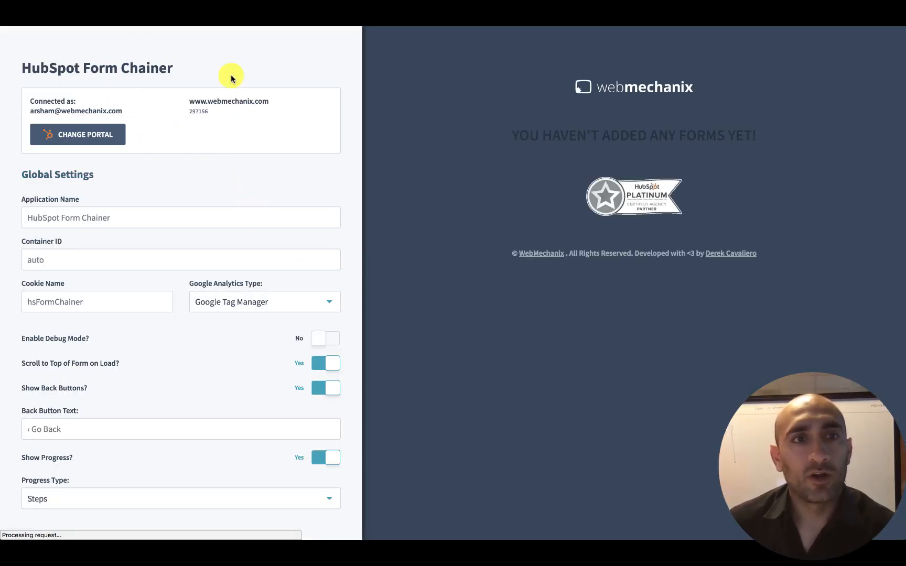
# Review the global settings, including debug mode and the Google Analytics type options.
pyautogui.scroll(-3, 168, 137)
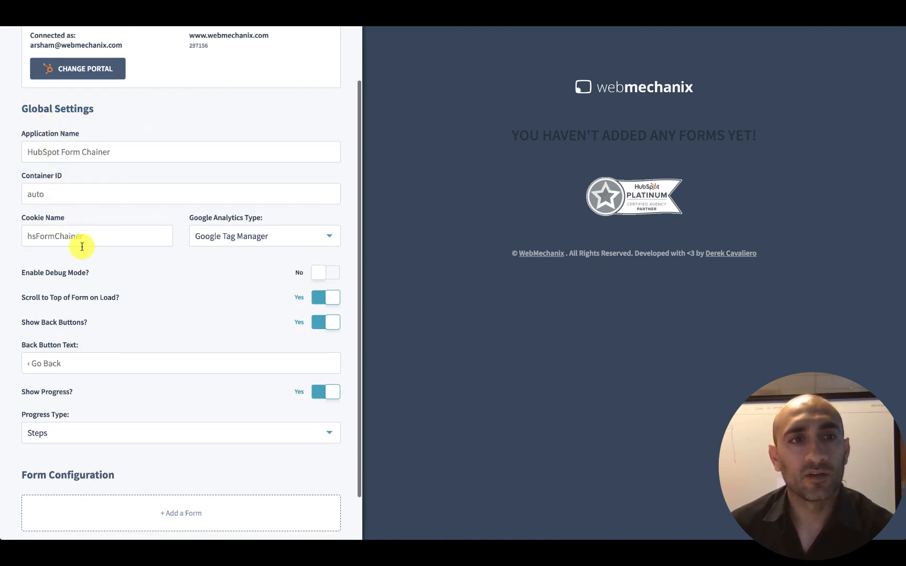
pyautogui.scroll(-2, 84, 246)
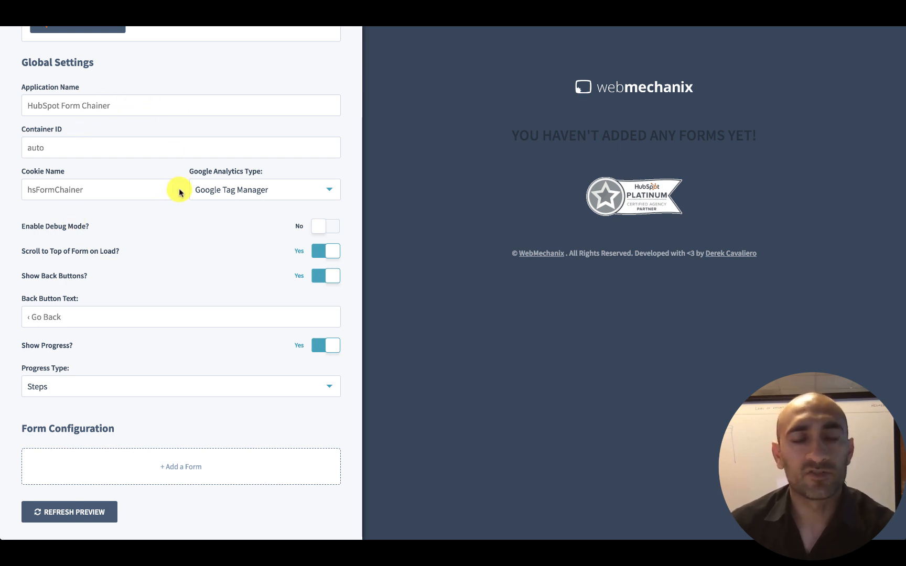
pyautogui.scroll(-1, 179, 192)
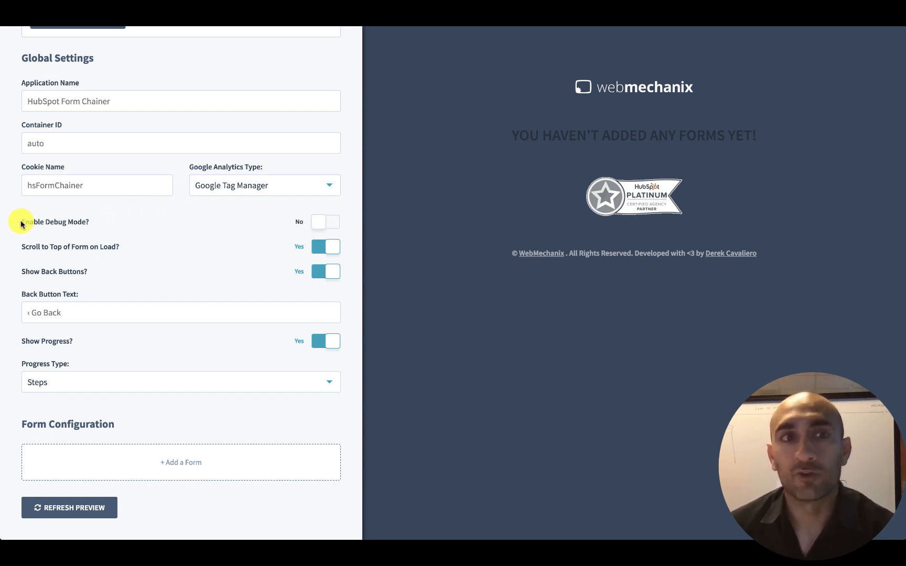
pyautogui.moveTo(18, 225); pyautogui.dragTo(130, 225)
pyautogui.click(139, 225)
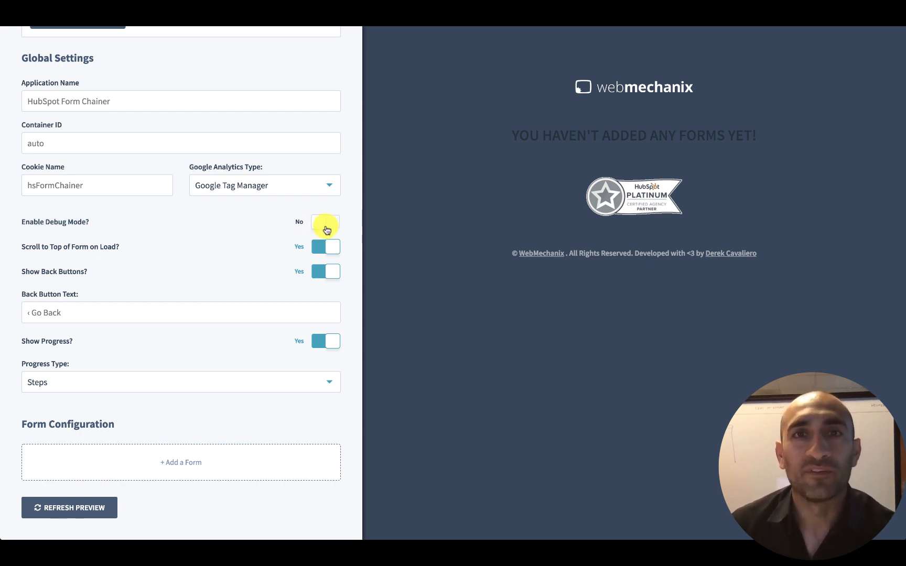
pyautogui.click(254, 187)
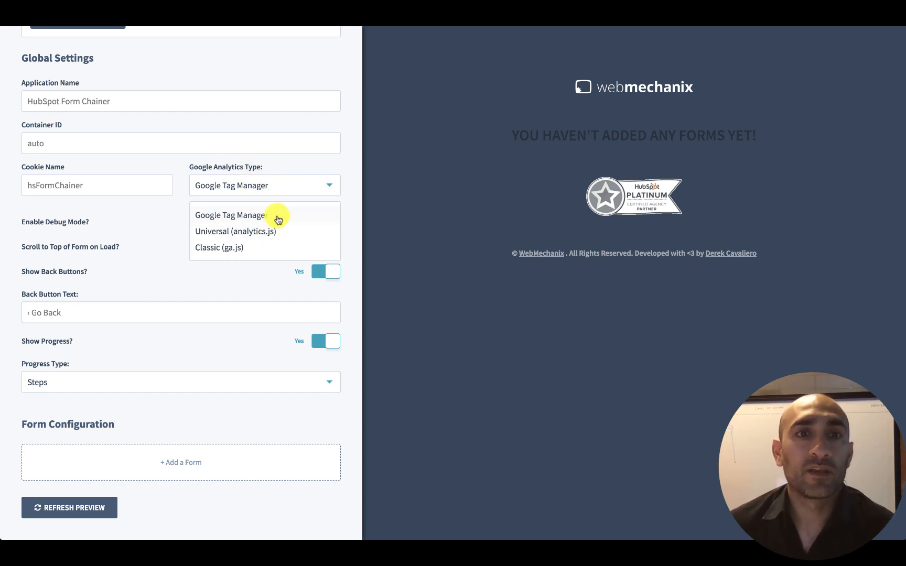
pyautogui.click(177, 227)
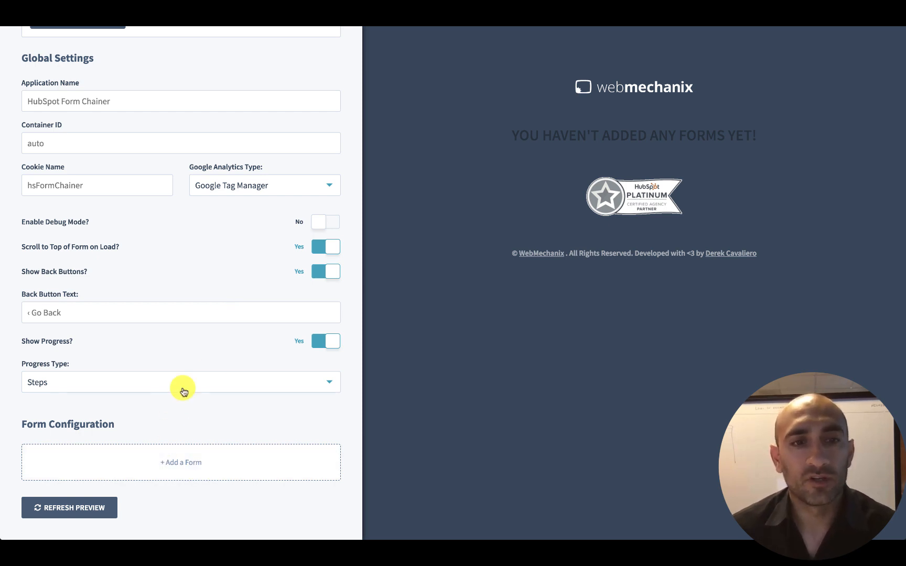
# Add a first form step and select Test Form - Step 1 for it.
pyautogui.click(181, 462)
pyautogui.scroll(-1, 179, 463)
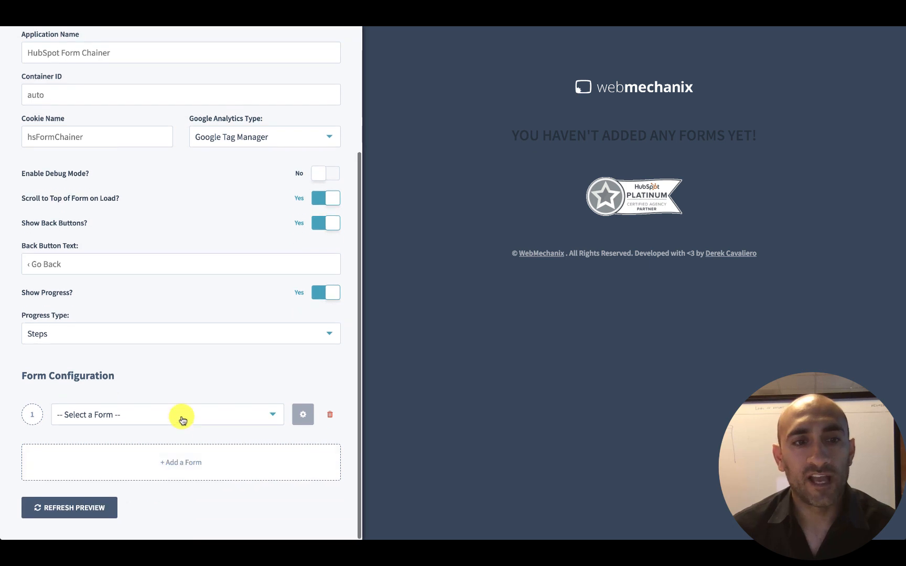
pyautogui.click(180, 417)
pyautogui.write('test')
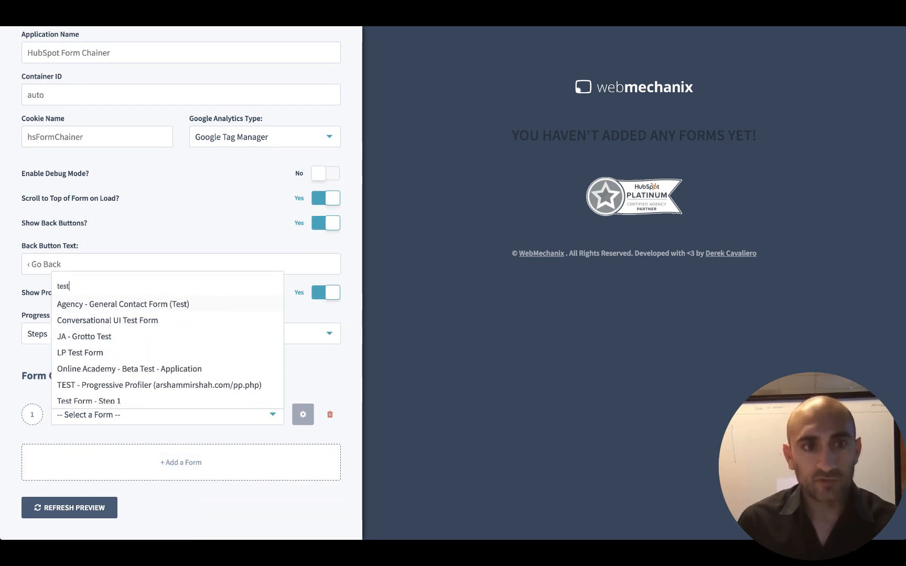
pyautogui.write(' form')
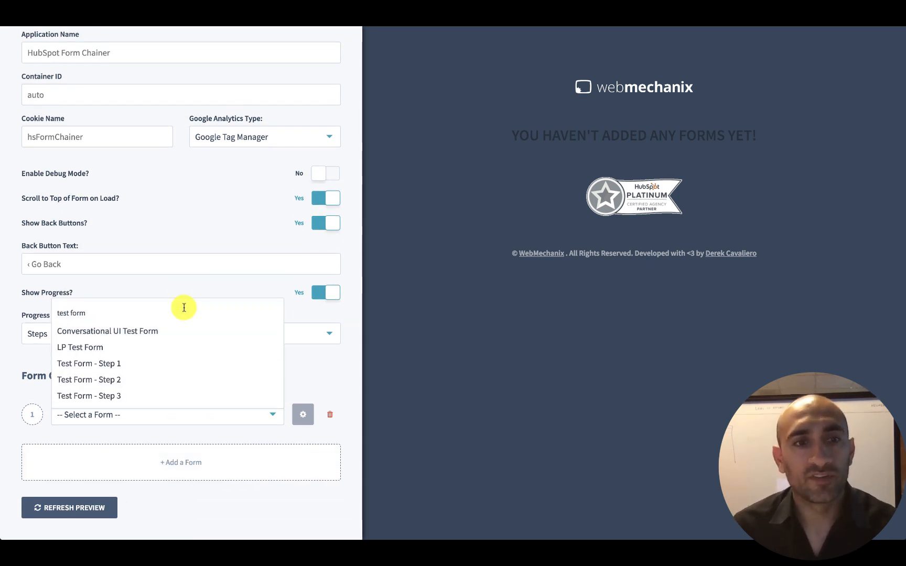
pyautogui.click(120, 365)
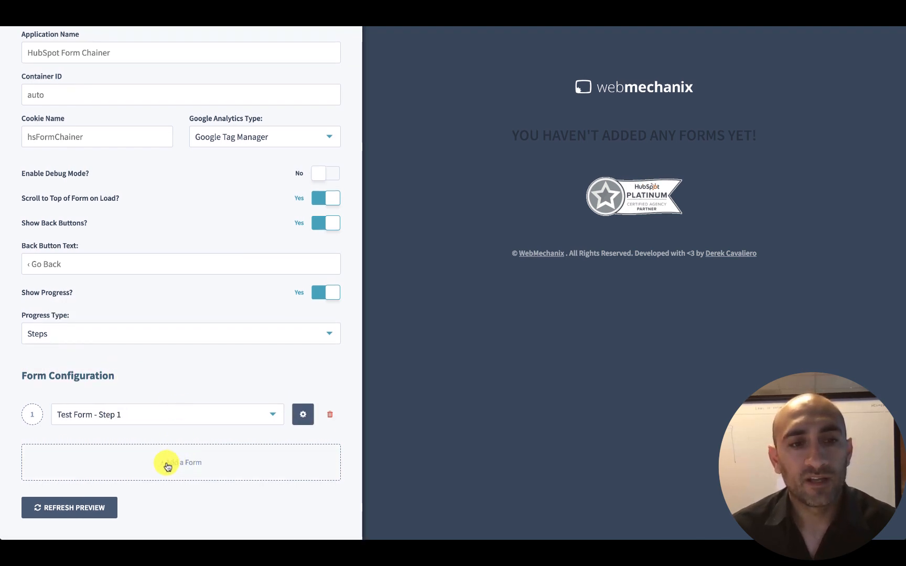
# Try to refresh the preview with only one form, dismissing the alert.
pyautogui.click(92, 508)
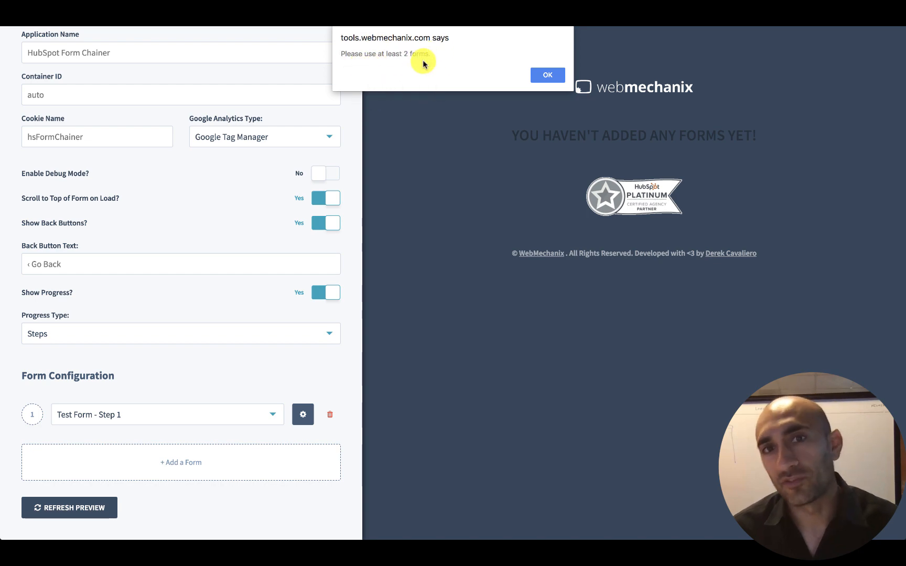
pyautogui.click(548, 76)
# Add a second form step and select Test Form - Step 2 for it.
pyautogui.click(182, 467)
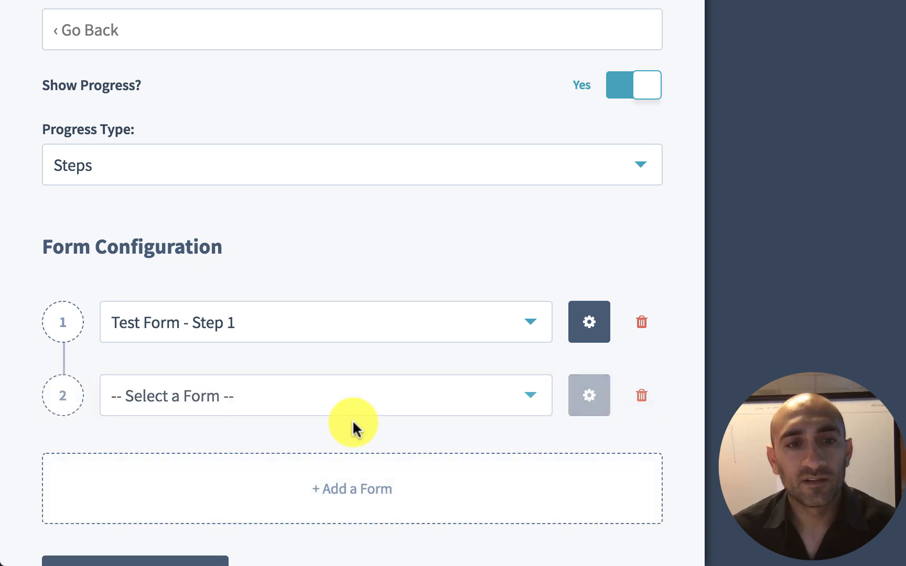
pyautogui.click(356, 395)
pyautogui.write('testr')
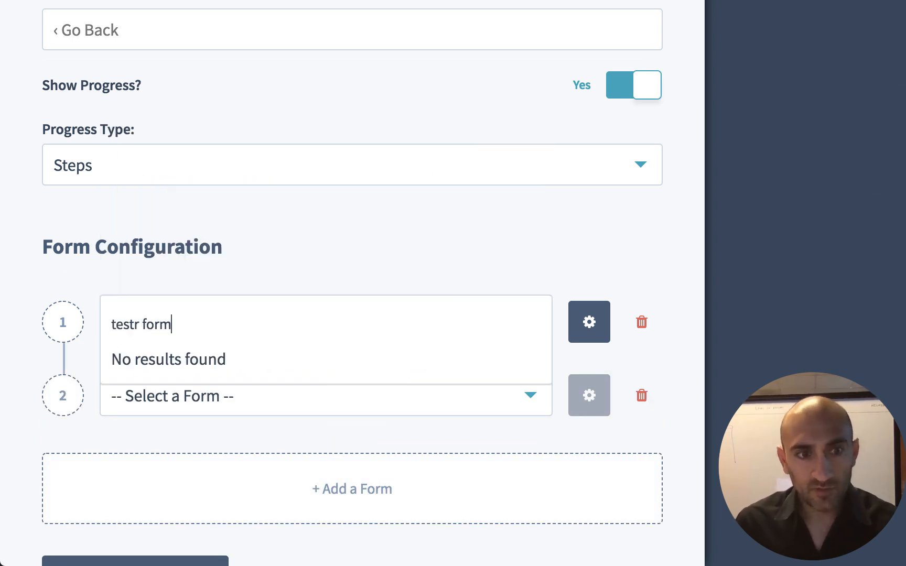
pyautogui.press('BackSpace')
pyautogui.write('fo')
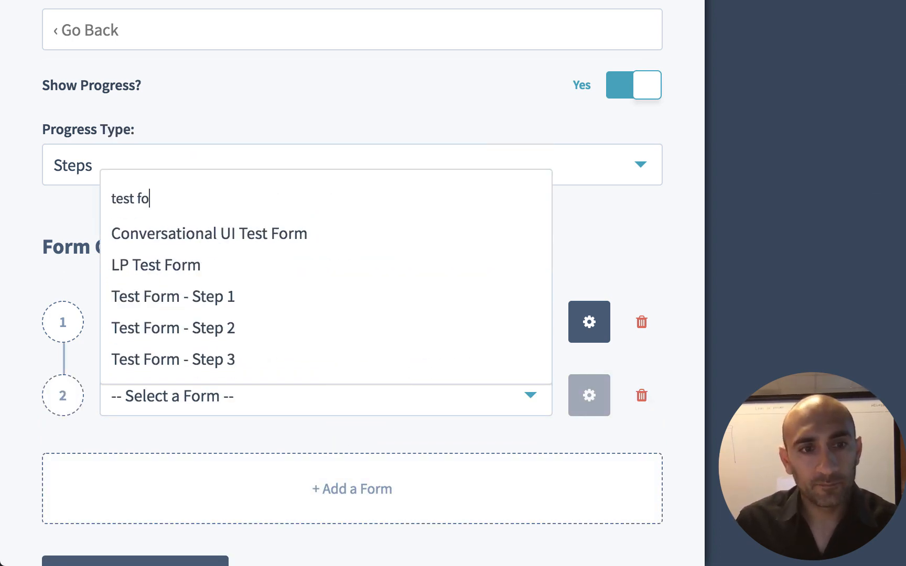
pyautogui.click(305, 333)
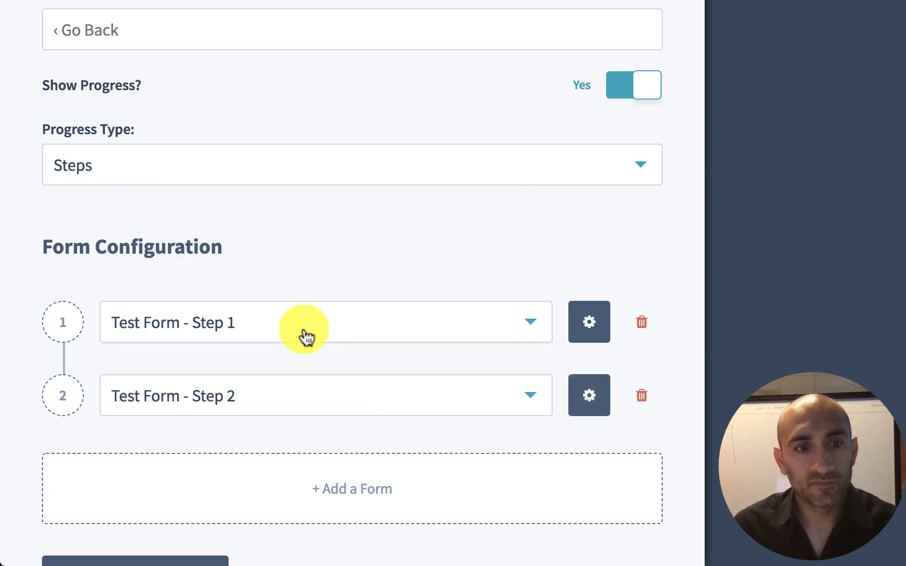
# Refresh the preview of the chained forms.
pyautogui.scroll(-2, 464, 405)
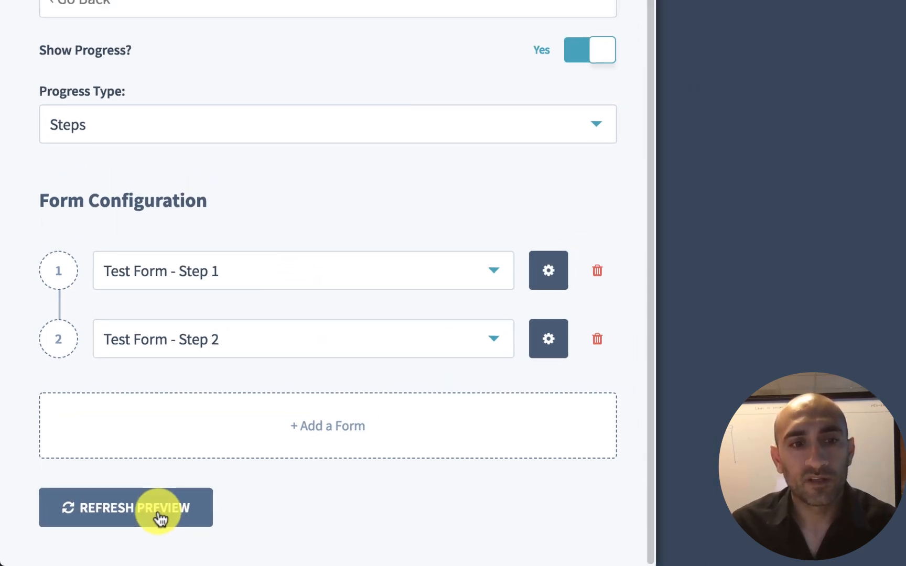
pyautogui.click(181, 506)
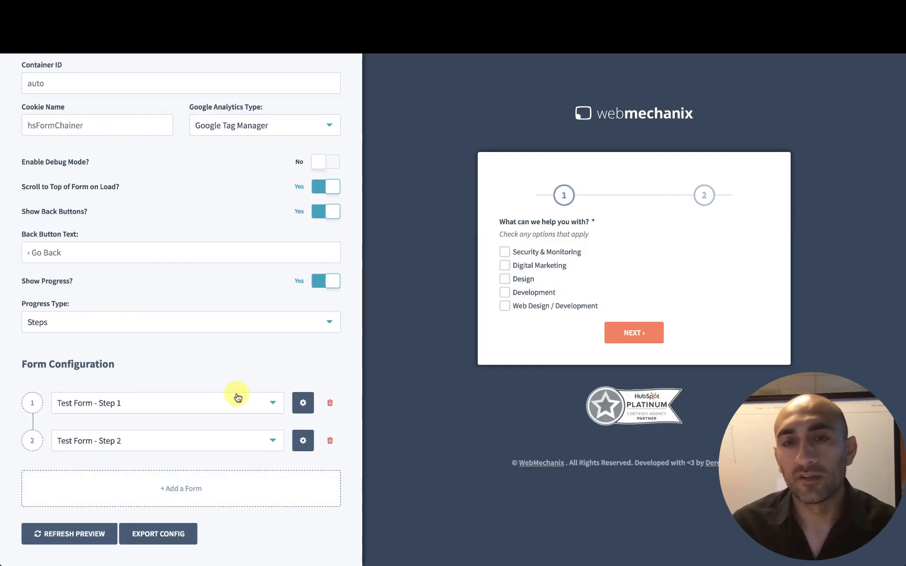
# Add a third form step and select Test Form - Step 3 for it.
pyautogui.click(182, 489)
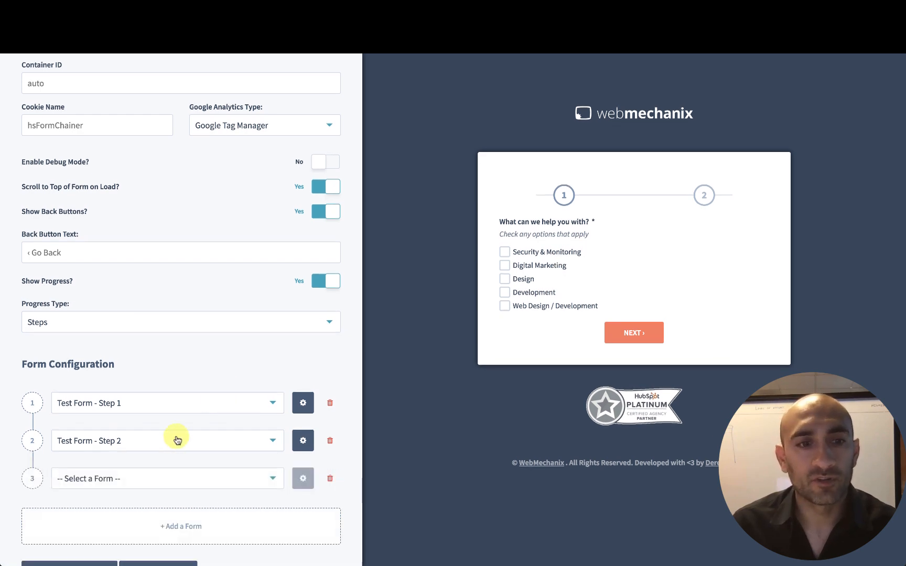
pyautogui.click(172, 479)
pyautogui.write('test form')
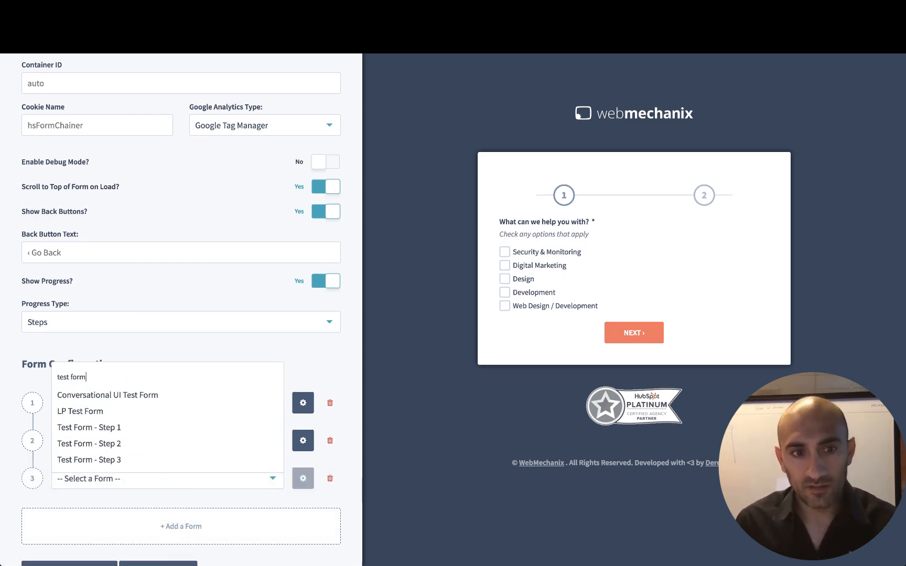
pyautogui.click(134, 459)
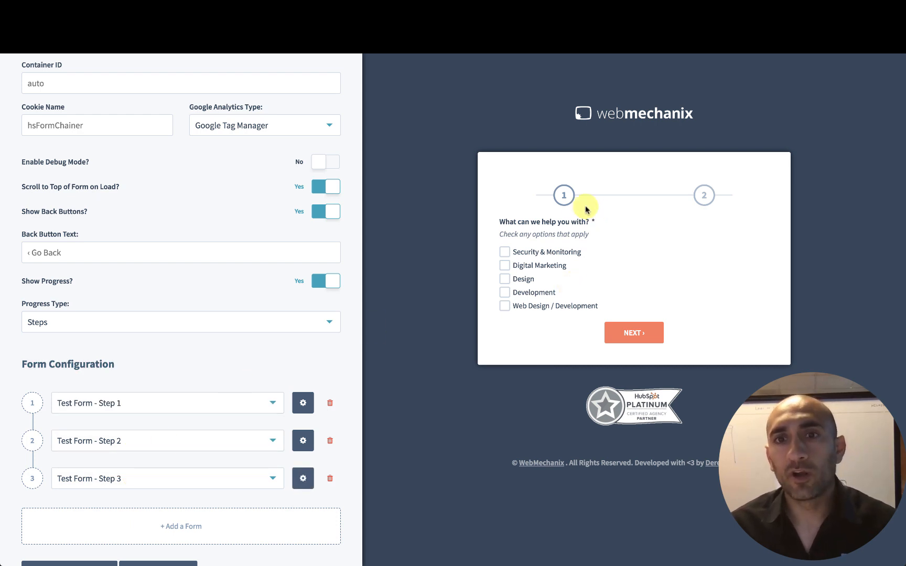
# Refresh the preview to include all three chained forms.
pyautogui.scroll(-2, 210, 527)
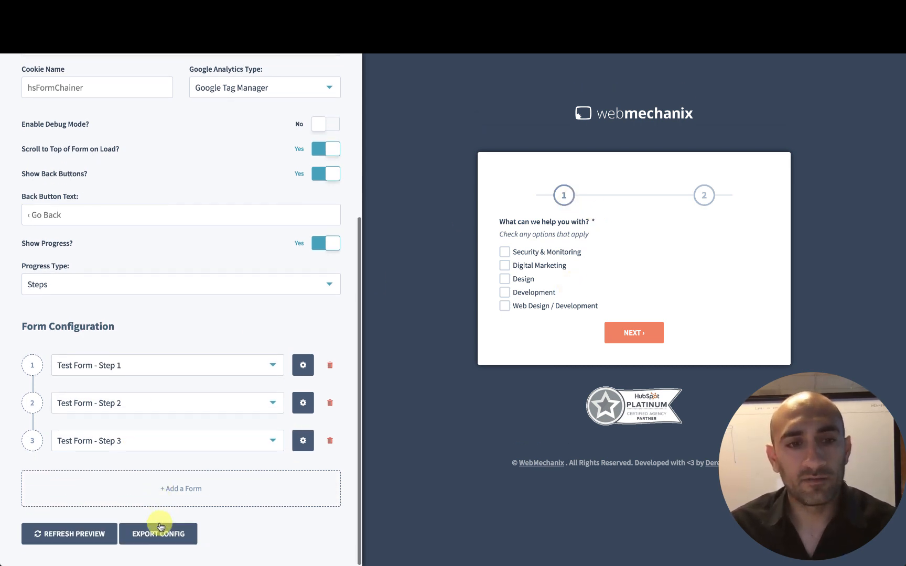
pyautogui.click(70, 532)
pyautogui.scroll(2, 322, 304)
pyautogui.scroll(-2, 314, 325)
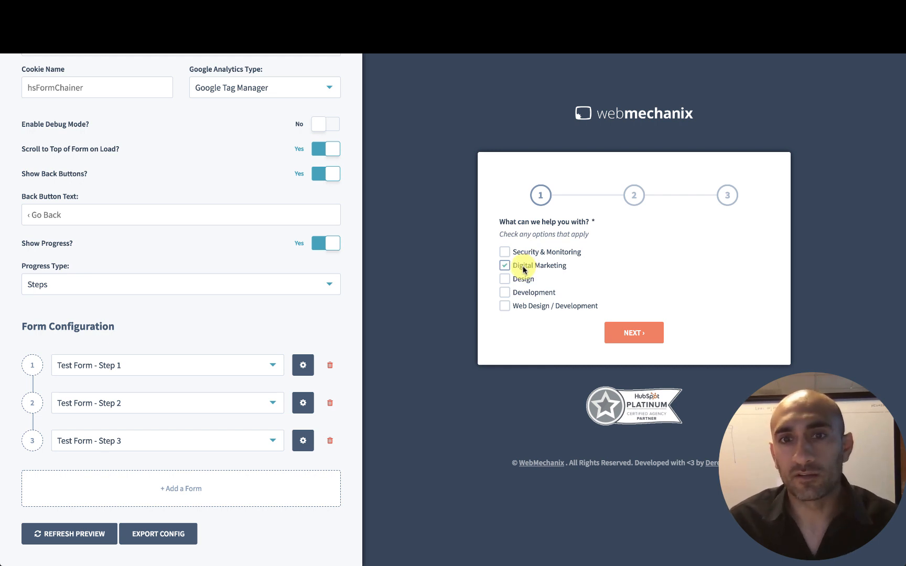
# Advance the preview form to step two with Digital Marketing checked and review its fields.
pyautogui.click(622, 334)
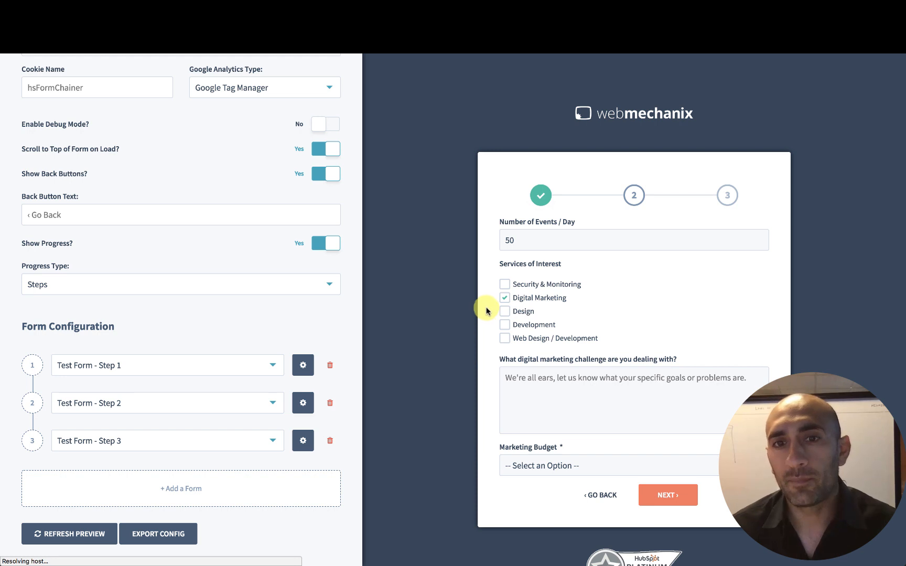
pyautogui.scroll(-1, 485, 307)
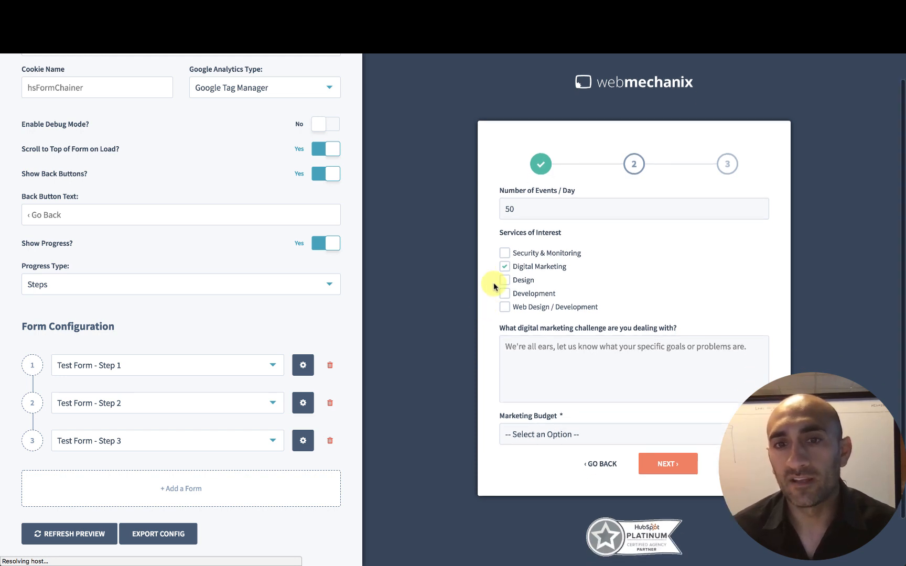
pyautogui.scroll(-1, 532, 330)
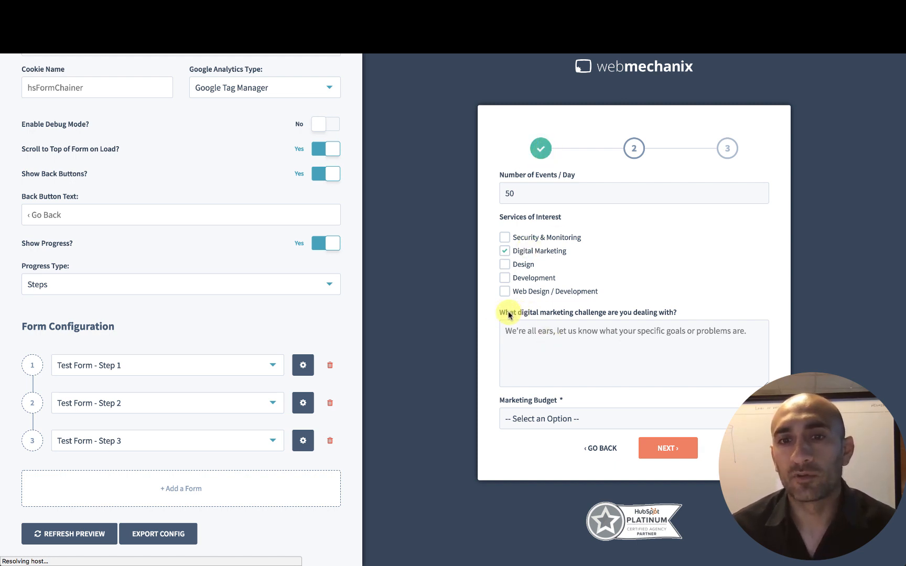
pyautogui.moveTo(508, 314); pyautogui.dragTo(698, 313)
pyautogui.click(698, 314)
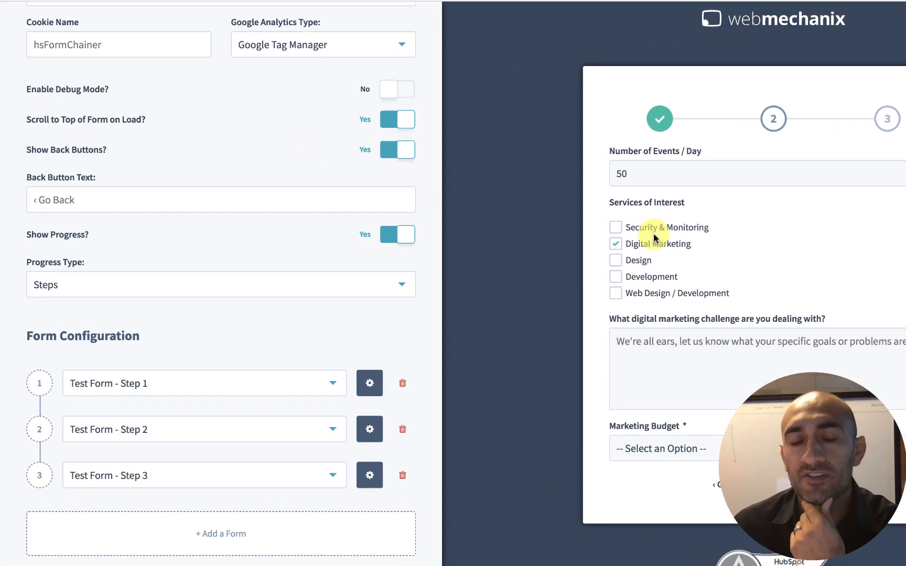
# In step 2's form settings, pre-fill and hide the Services of Interest dependency field, then refresh the preview.
pyautogui.click(370, 429)
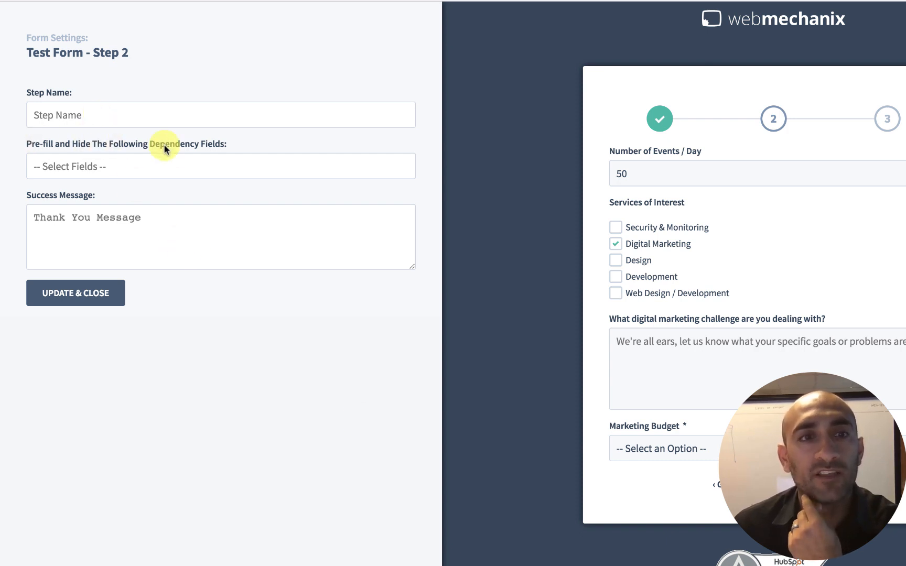
pyautogui.click(189, 166)
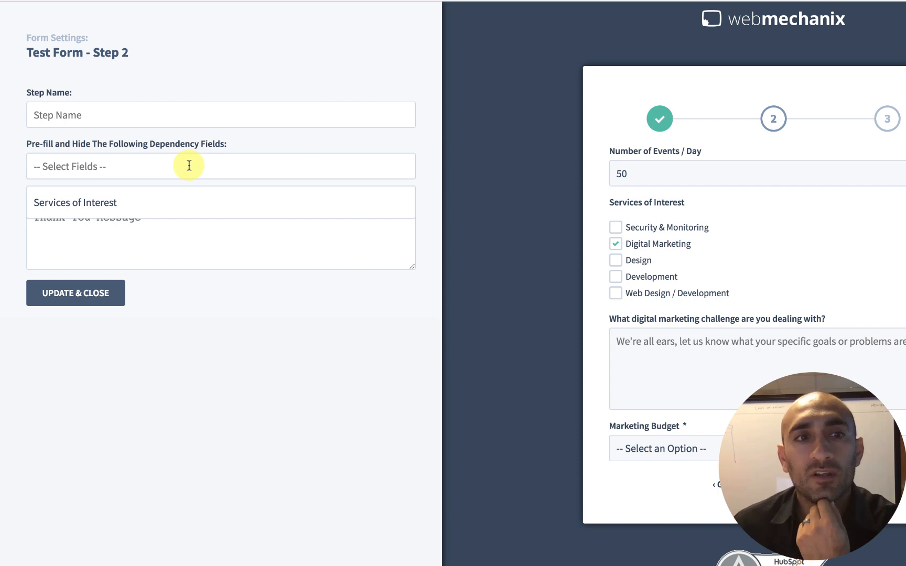
pyautogui.click(131, 203)
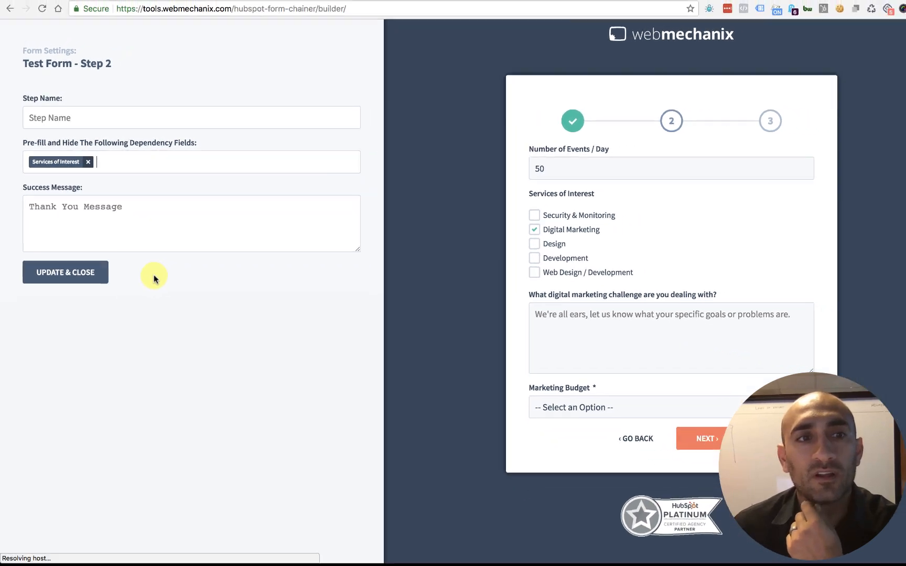
pyautogui.click(66, 273)
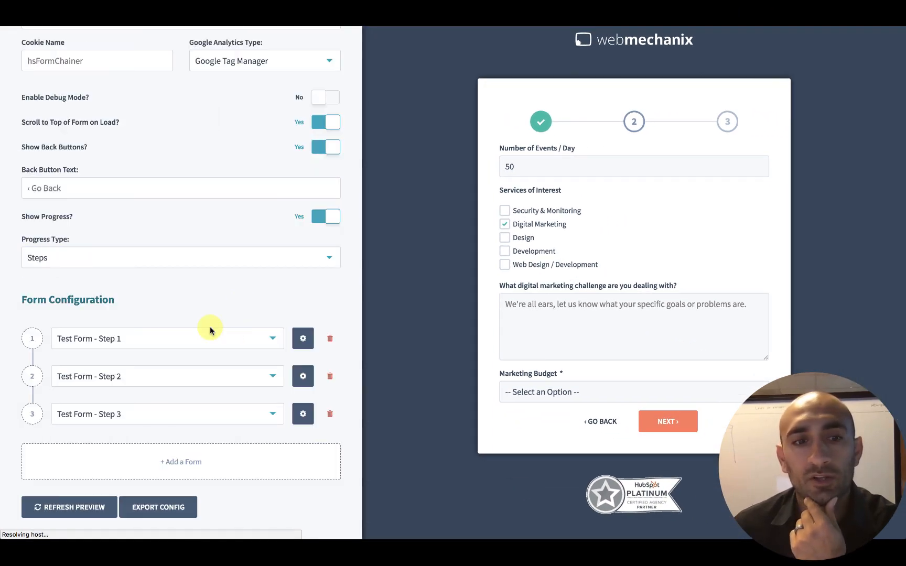
pyautogui.click(91, 506)
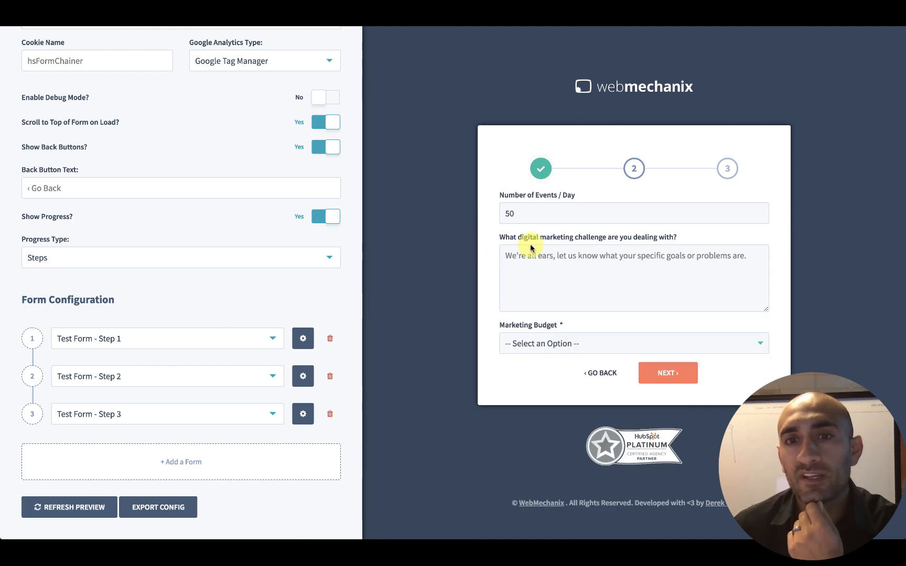
# Go back to the first preview step and tick answer options there.
pyautogui.click(602, 374)
pyautogui.click(505, 237)
pyautogui.click(505, 266)
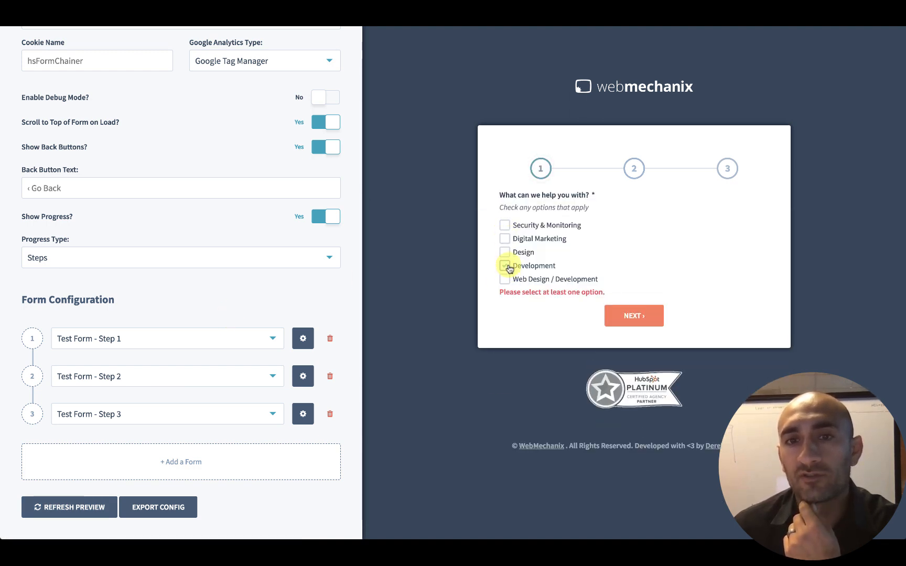
# Advance the preview form past step one with Development checked and review the step-two questions.
pyautogui.click(631, 312)
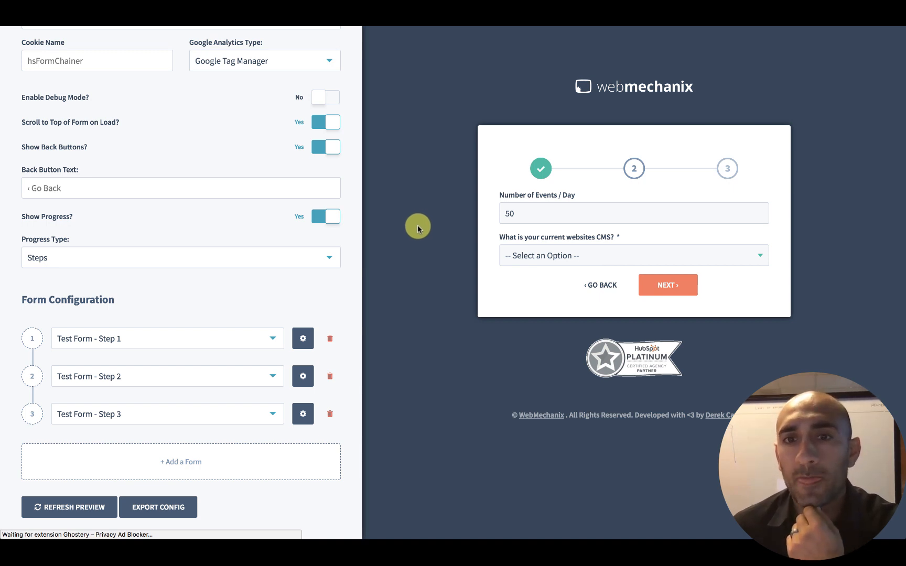
pyautogui.moveTo(502, 240); pyautogui.dragTo(639, 239)
pyautogui.click(637, 238)
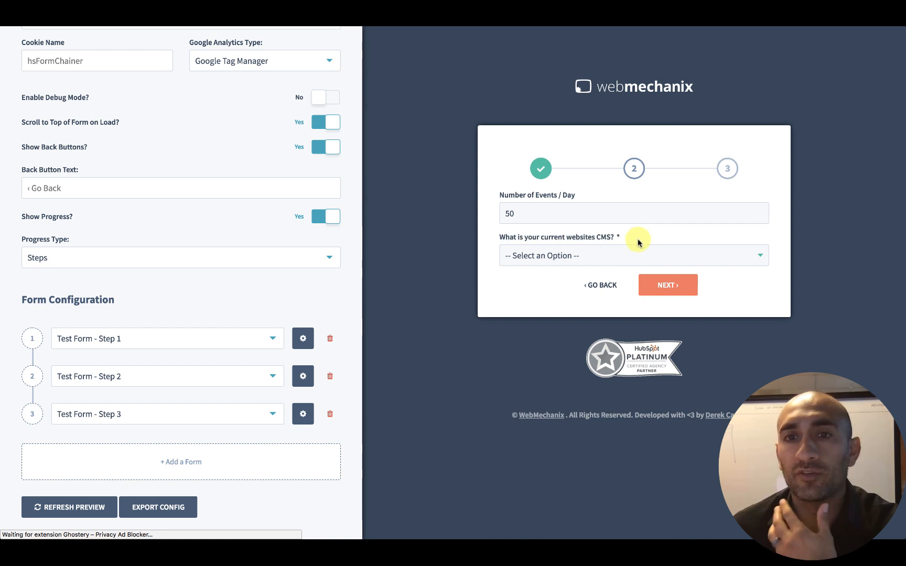
# Go back in the preview, check Digital Marketing and Development, and advance to step two again.
pyautogui.click(604, 286)
pyautogui.click(505, 266)
pyautogui.click(505, 239)
pyautogui.click(634, 304)
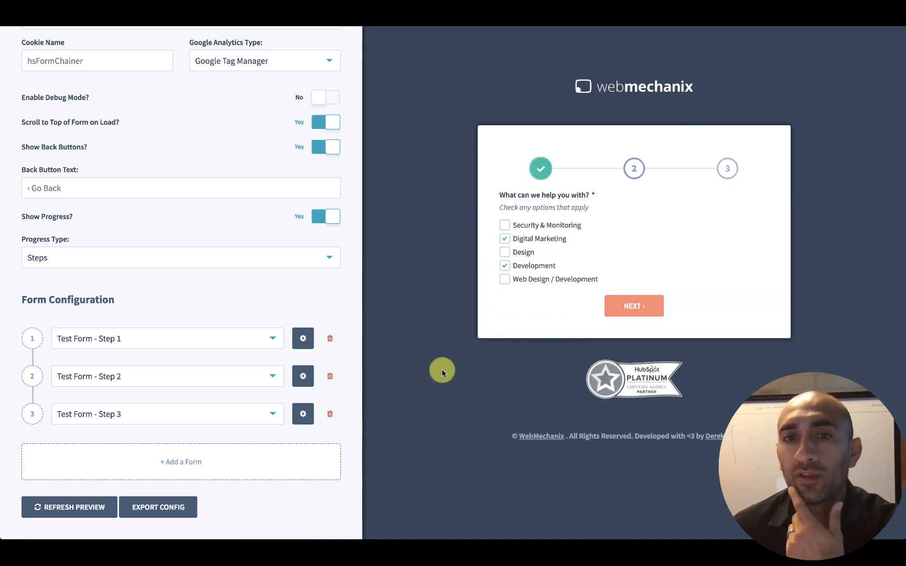
pyautogui.click(544, 262)
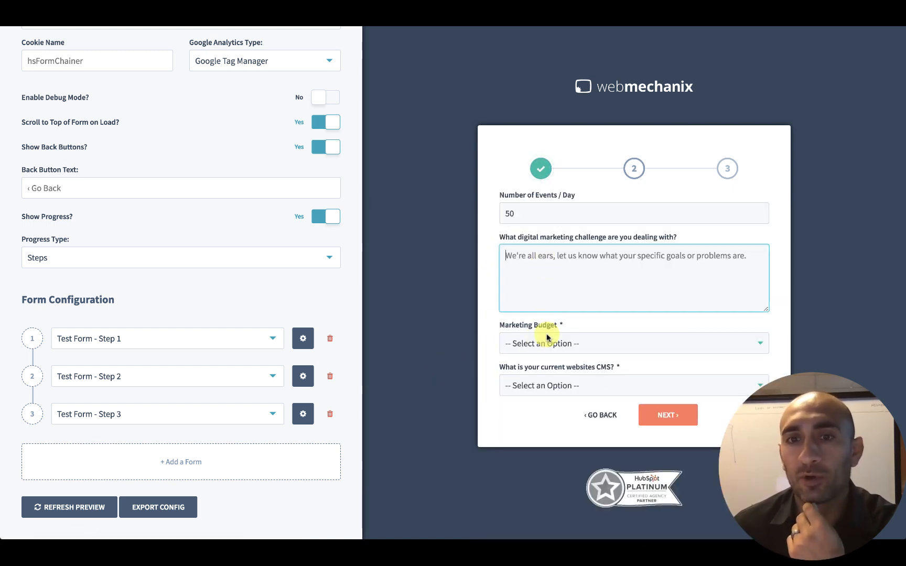
# Open the Marketing Budget and CMS dropdowns without choosing an option and examine the required-field validation messages.
pyautogui.click(546, 344)
pyautogui.click(469, 307)
pyautogui.click(550, 397)
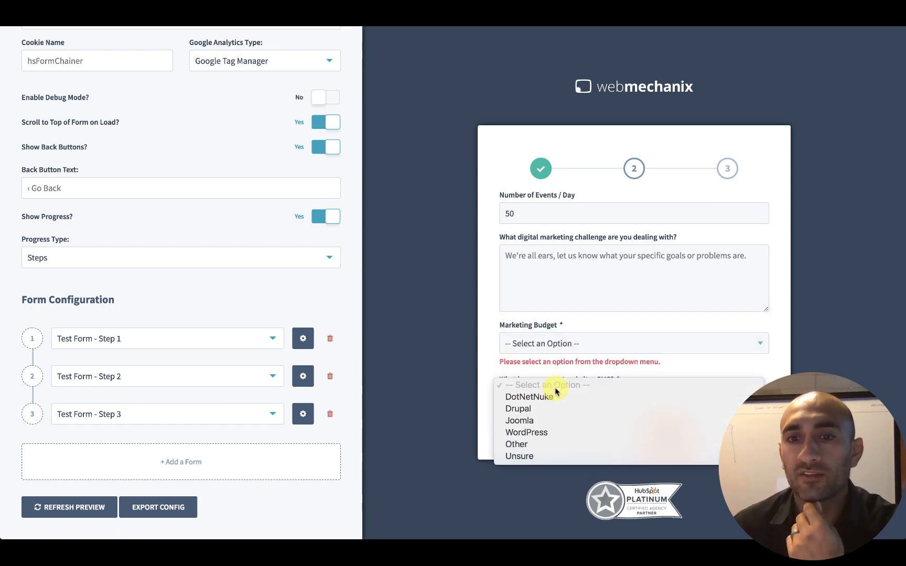
pyautogui.click(458, 393)
pyautogui.moveTo(498, 361); pyautogui.dragTo(674, 364)
pyautogui.click(632, 411)
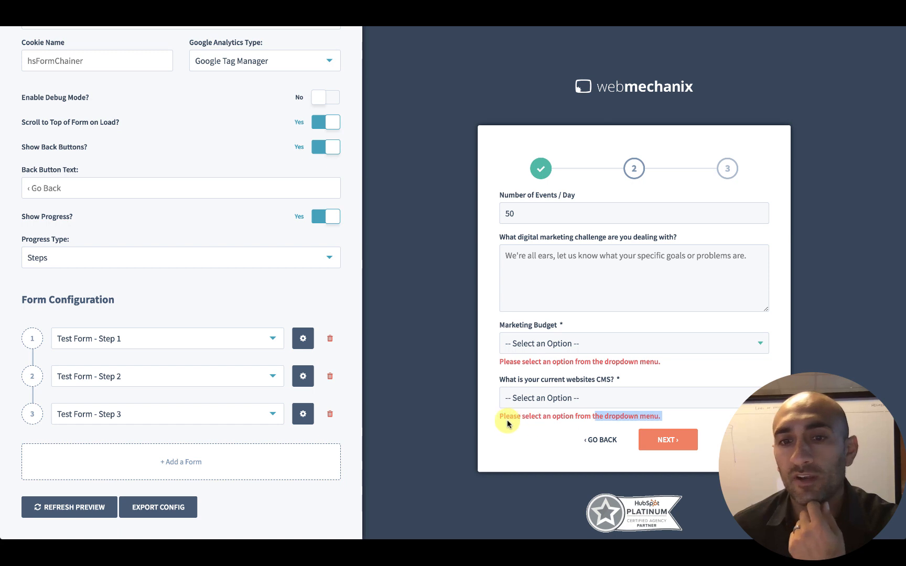
# Switch the progress type to Progress Bar and refresh the preview.
pyautogui.click(89, 257)
pyautogui.click(89, 303)
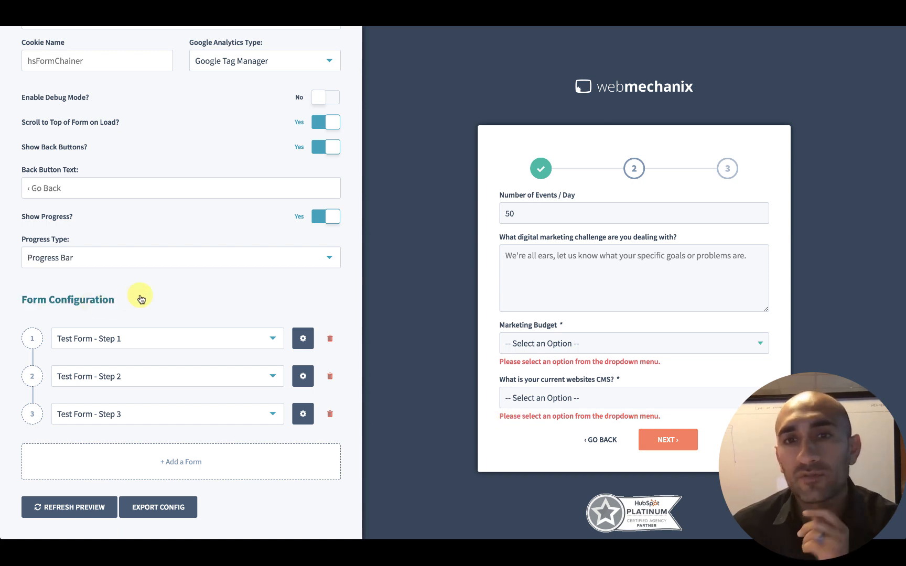
pyautogui.click(84, 507)
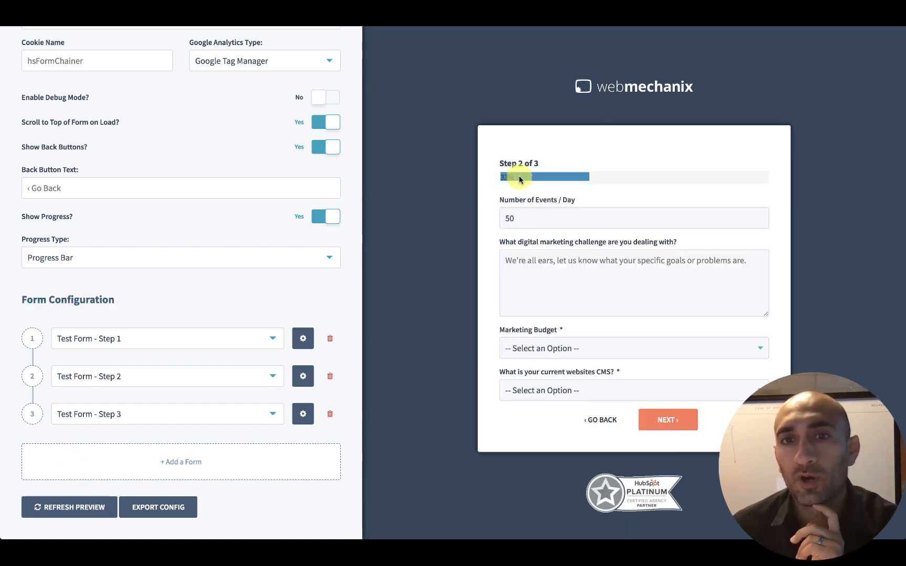
# Switch the progress type back to Steps and refresh the preview.
pyautogui.click(146, 258)
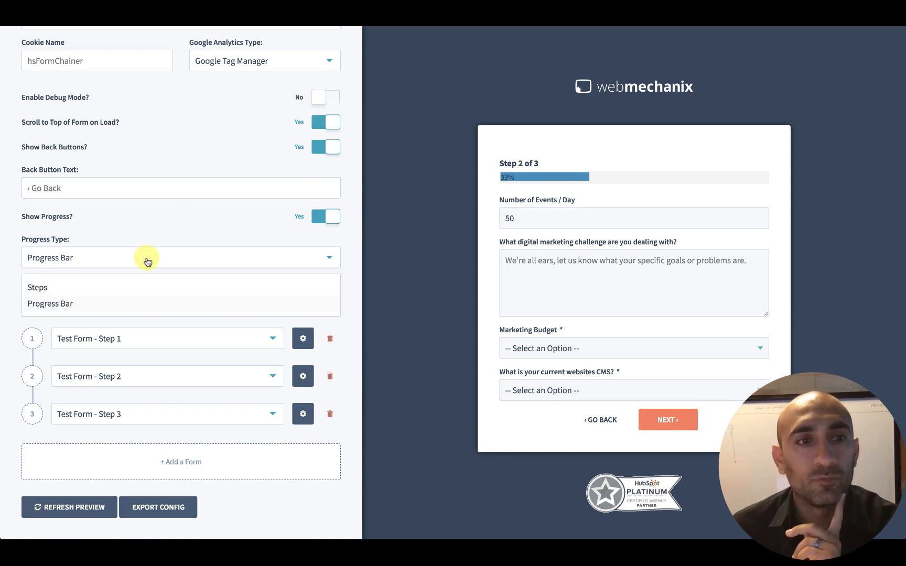
pyautogui.click(137, 287)
pyautogui.click(93, 508)
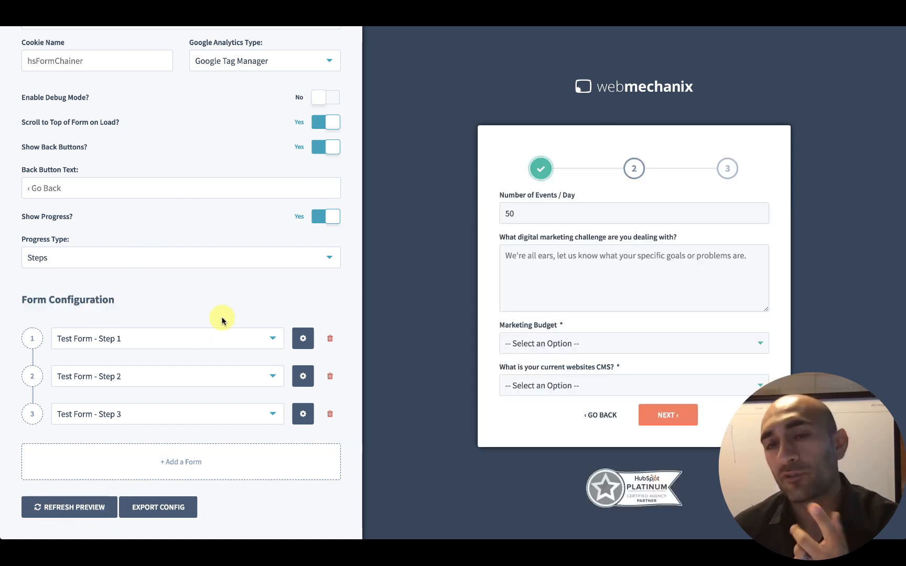
# Set the back button text to Try again and refresh the preview.
pyautogui.scroll(1, 188, 263)
pyautogui.scroll(-1, 231, 314)
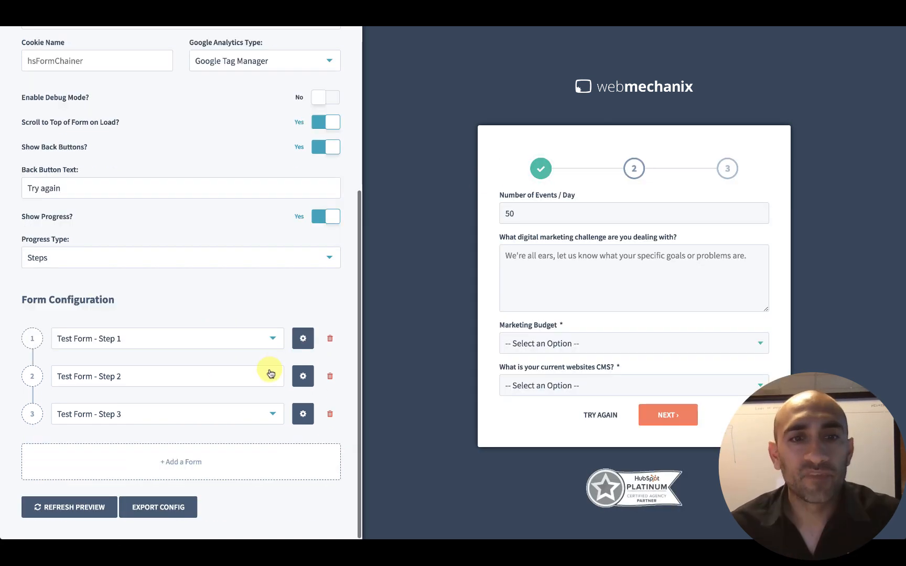
# In step 1's form settings, set the step name to Step 1 and update.
pyautogui.click(303, 338)
pyautogui.click(91, 122)
pyautogui.write('Ste')
pyautogui.click(66, 265)
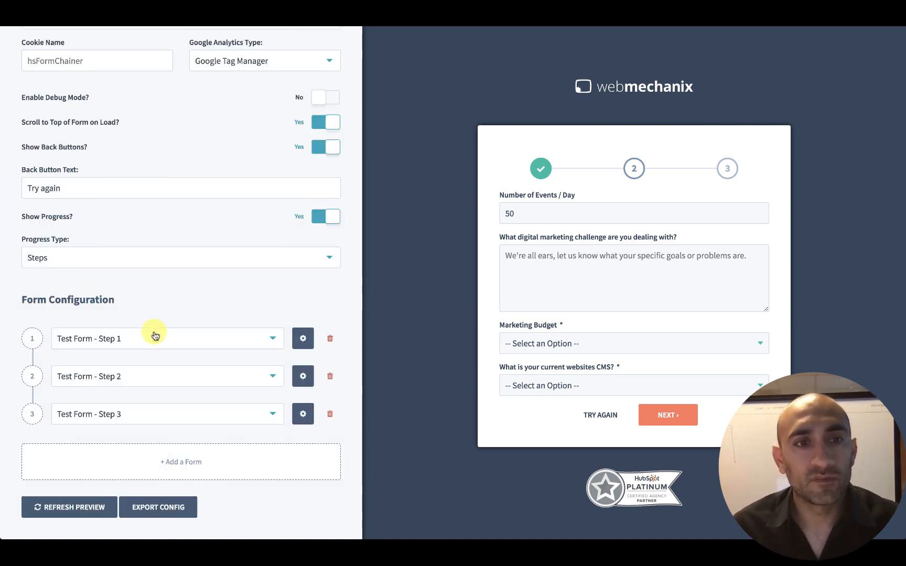
# In step 2's form settings, set the step name to Step 2 and update.
pyautogui.click(303, 376)
pyautogui.click(172, 119)
pyautogui.write('Step')
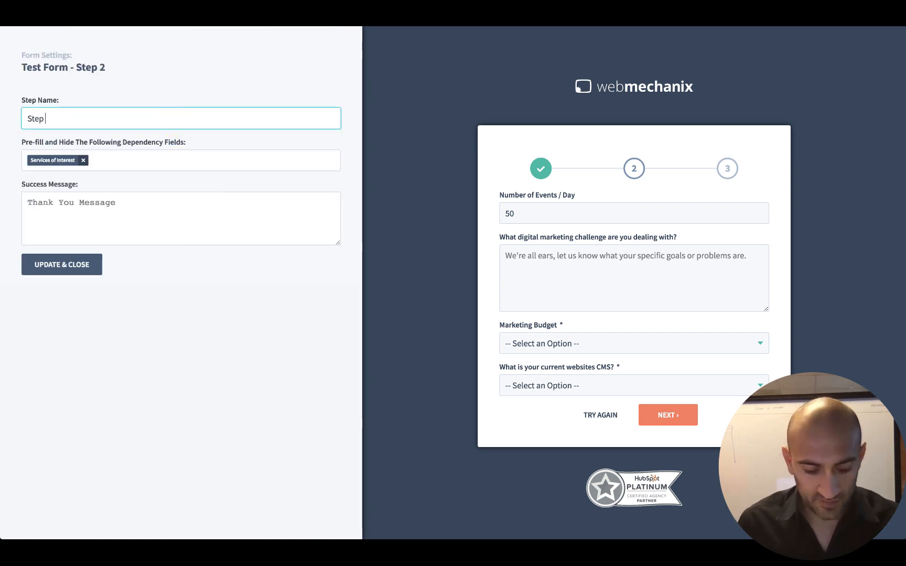
pyautogui.click(65, 264)
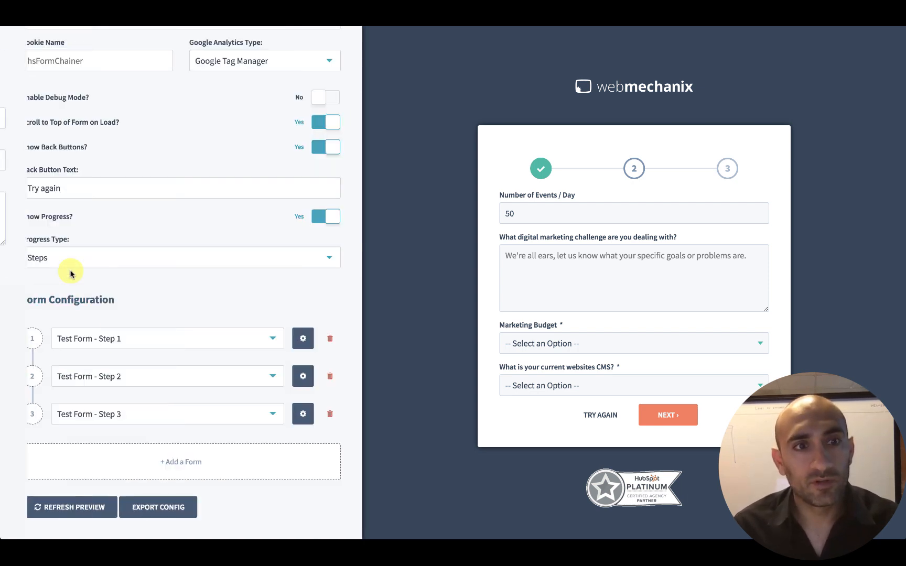
# In step 3's form settings, set the step name to Contact Info and update.
pyautogui.click(303, 413)
pyautogui.click(121, 117)
pyautogui.write('Conta')
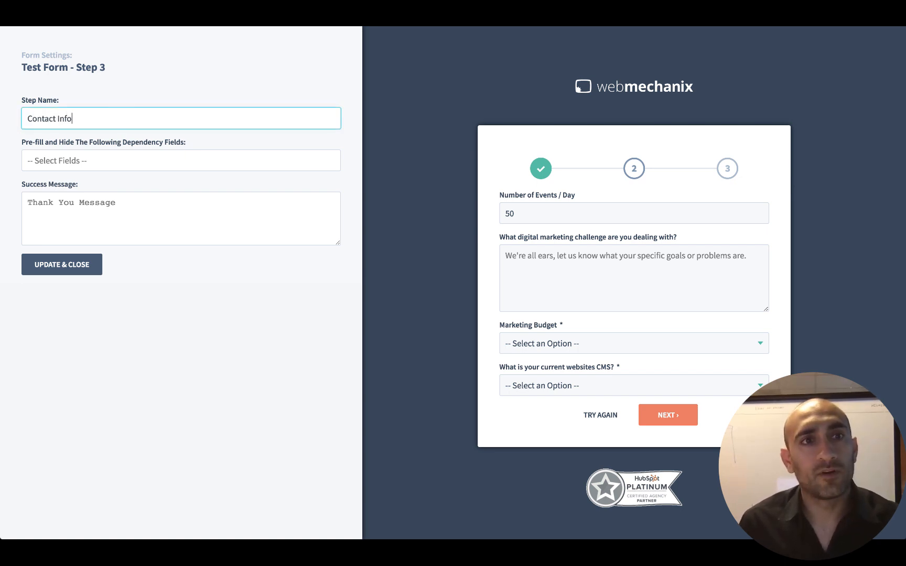
pyautogui.write('ct Info')
pyautogui.click(75, 265)
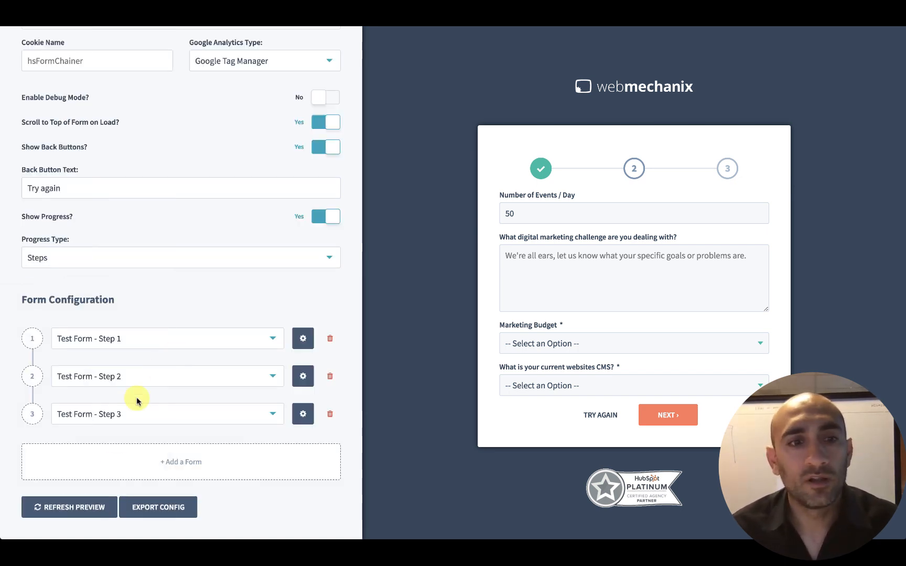
# Refresh the preview to show the new step names.
pyautogui.click(78, 517)
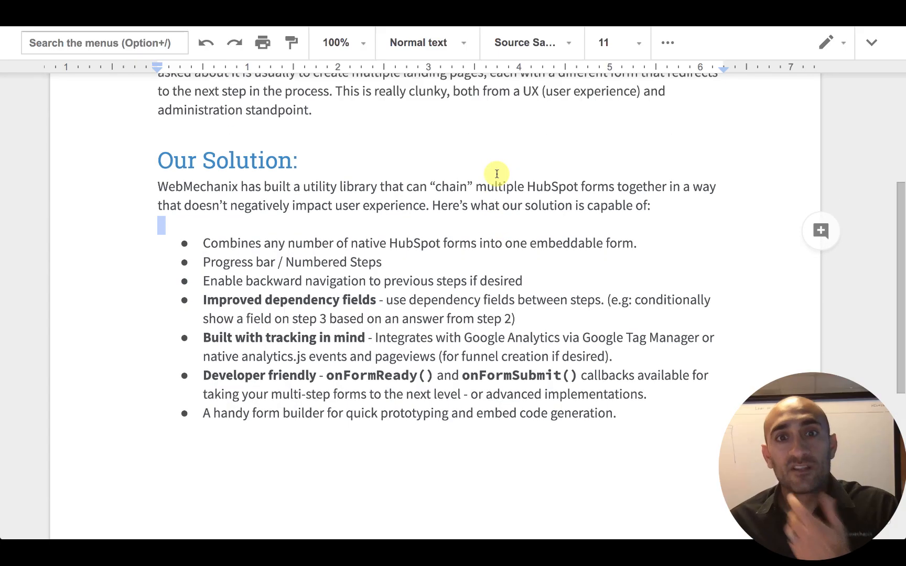
pyautogui.scroll(5, 495, 174)
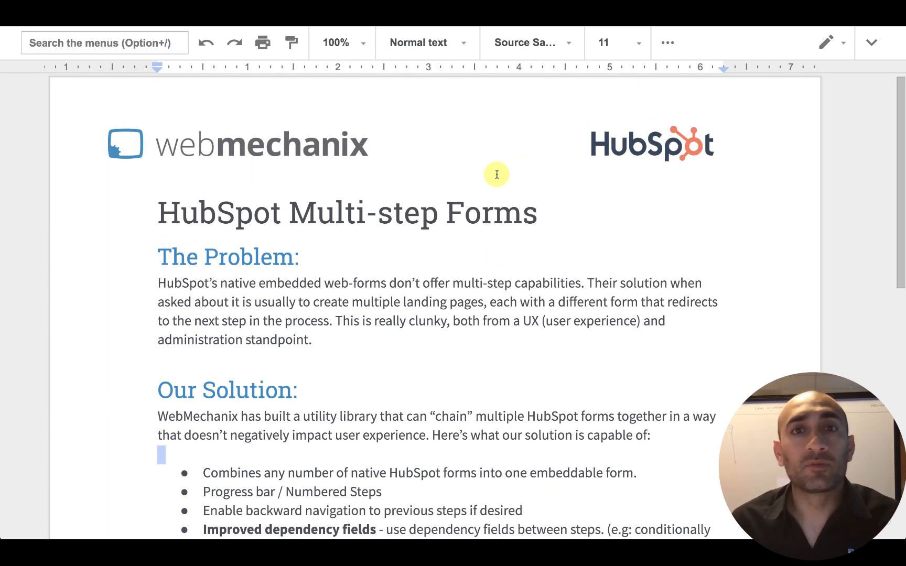